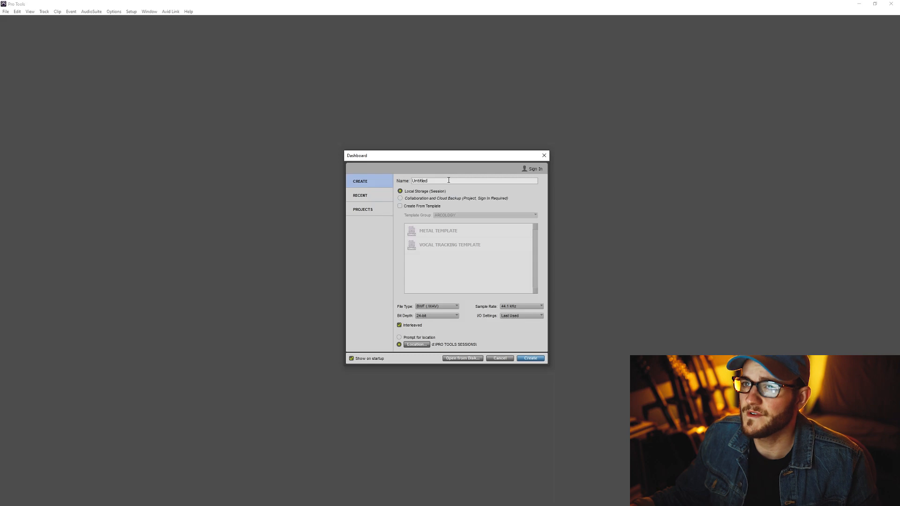
Step: Name the new session VIDEO TEST SESSION and choose BWF (.WAV) as its file type
{"action": "double_click", "coordinate": [449, 180]}
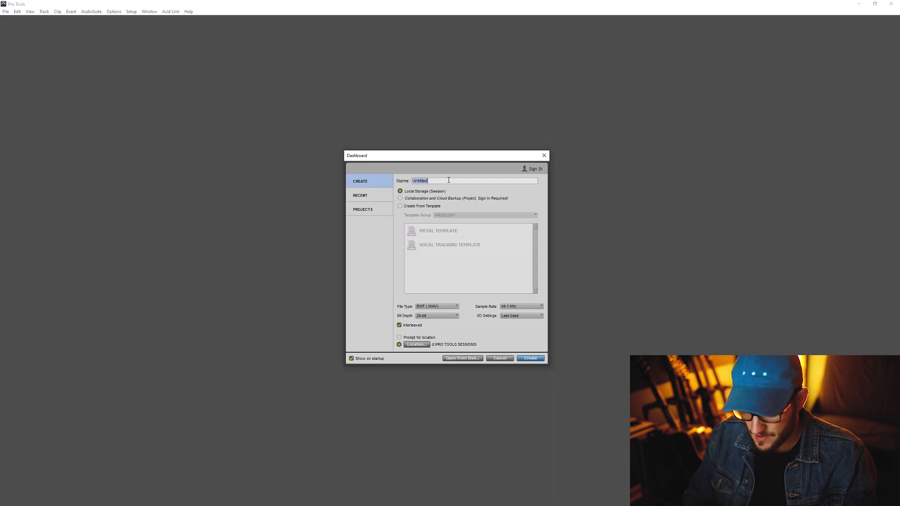
{"action": "type", "text": "V"}
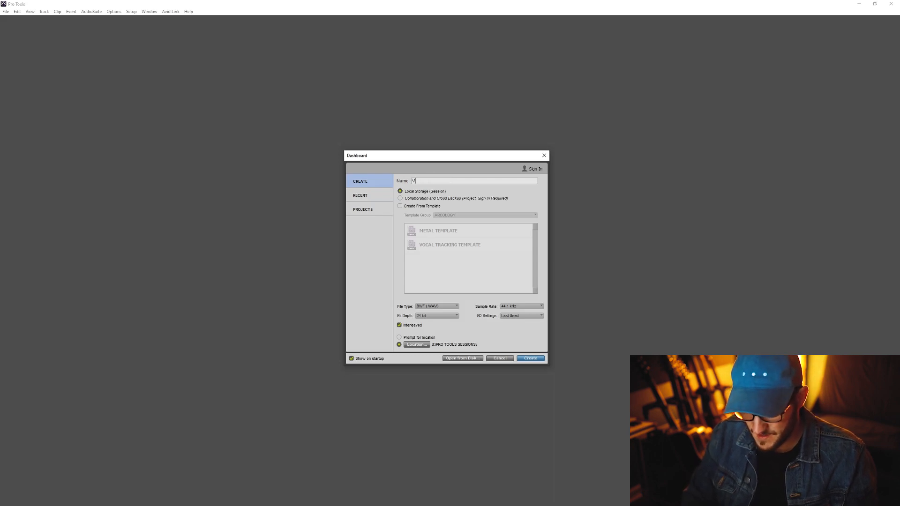
{"action": "type", "text": "IDEO TEST SESSION"}
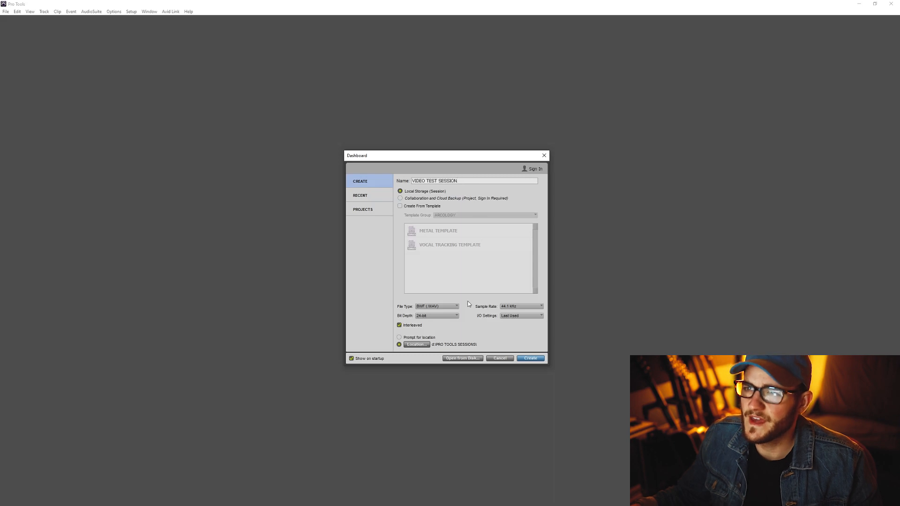
{"action": "left_click", "coordinate": [446, 307]}
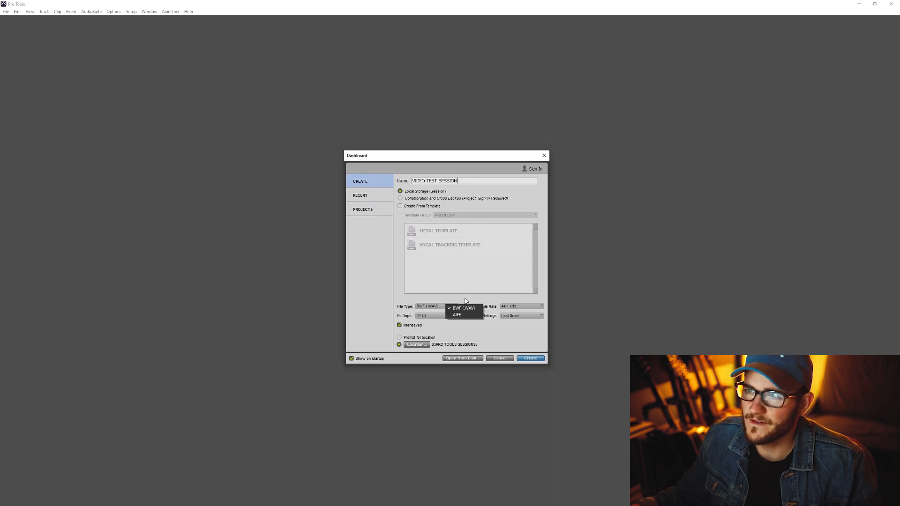
{"action": "left_click", "coordinate": [464, 308]}
Step: Review the available bit depth, sample rate and I/O settings options for the new session
{"action": "left_click", "coordinate": [454, 316]}
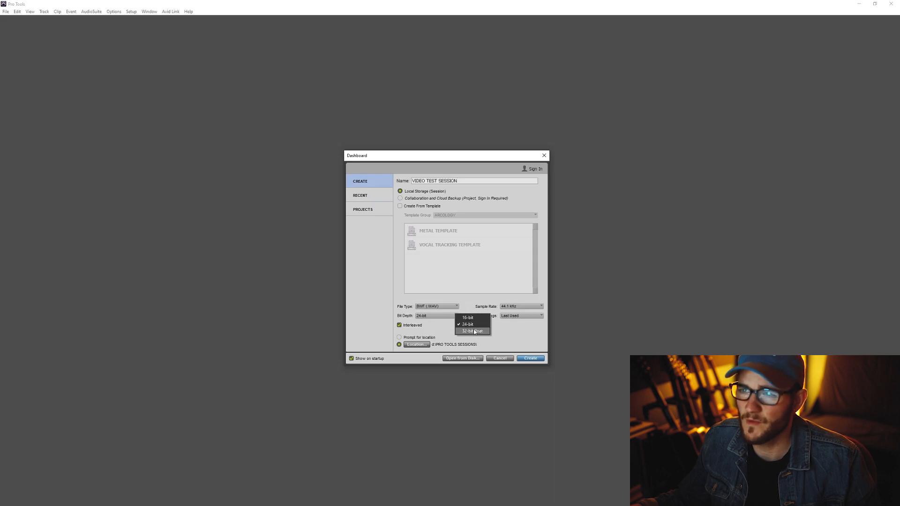
{"action": "left_click", "coordinate": [476, 303]}
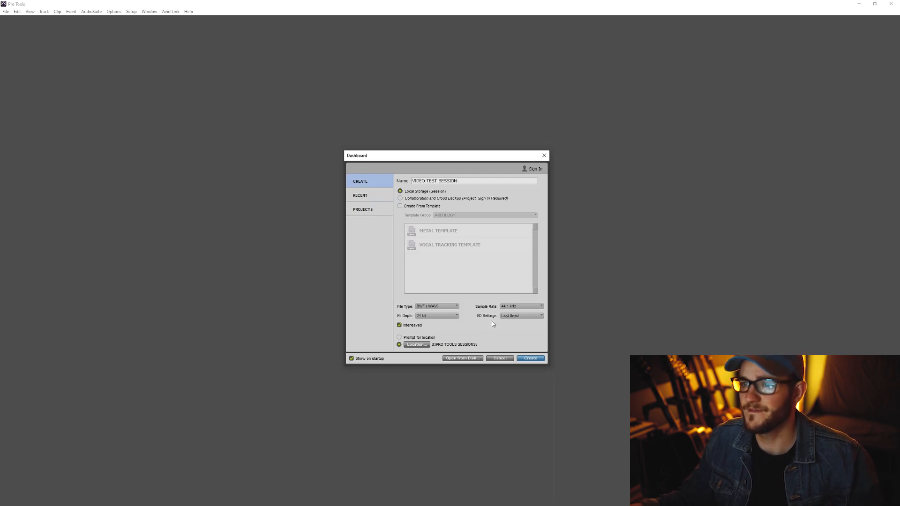
{"action": "left_click", "coordinate": [519, 308]}
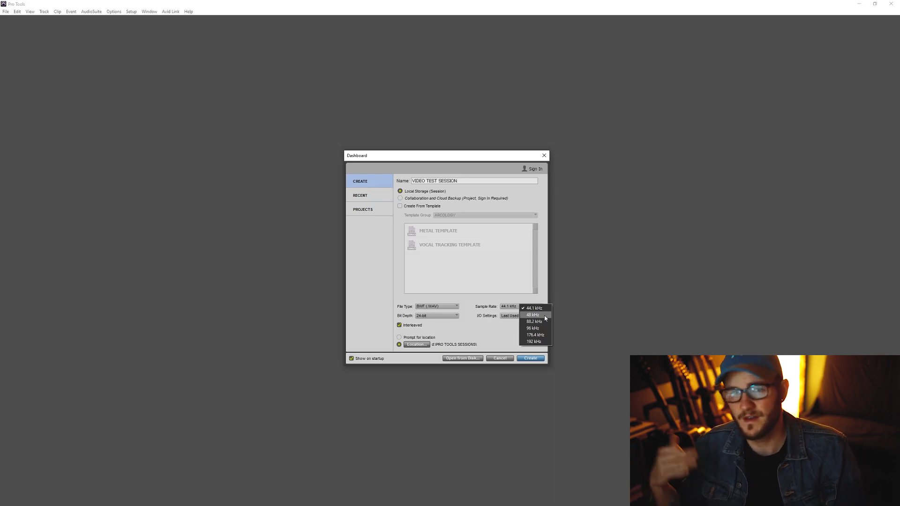
{"action": "left_click", "coordinate": [481, 324]}
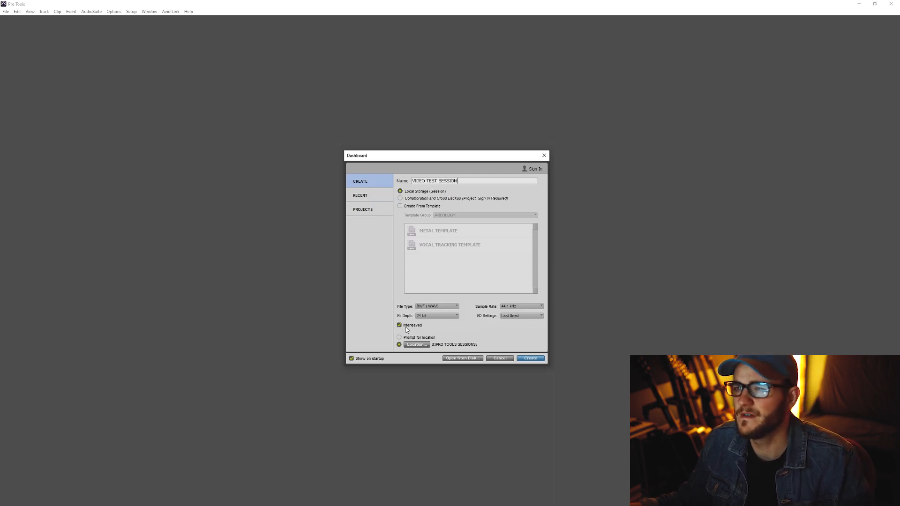
{"action": "left_click", "coordinate": [508, 317]}
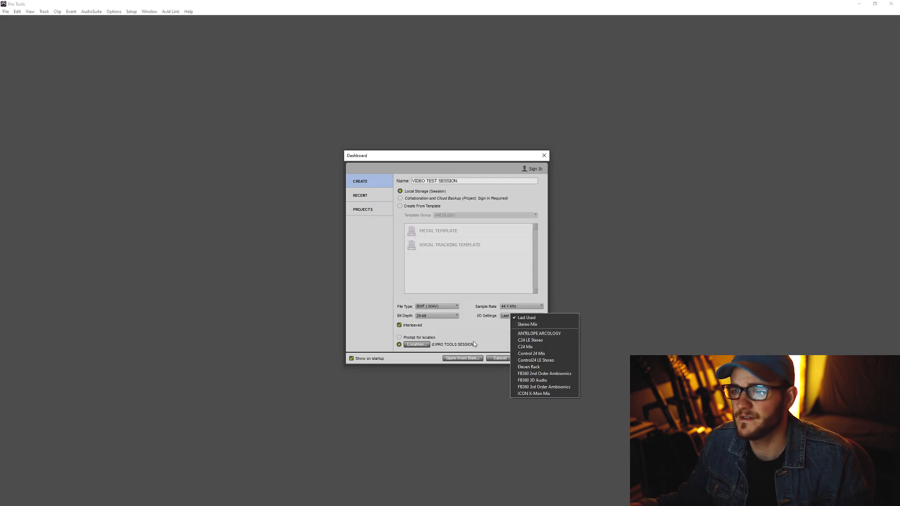
{"action": "left_click", "coordinate": [470, 329]}
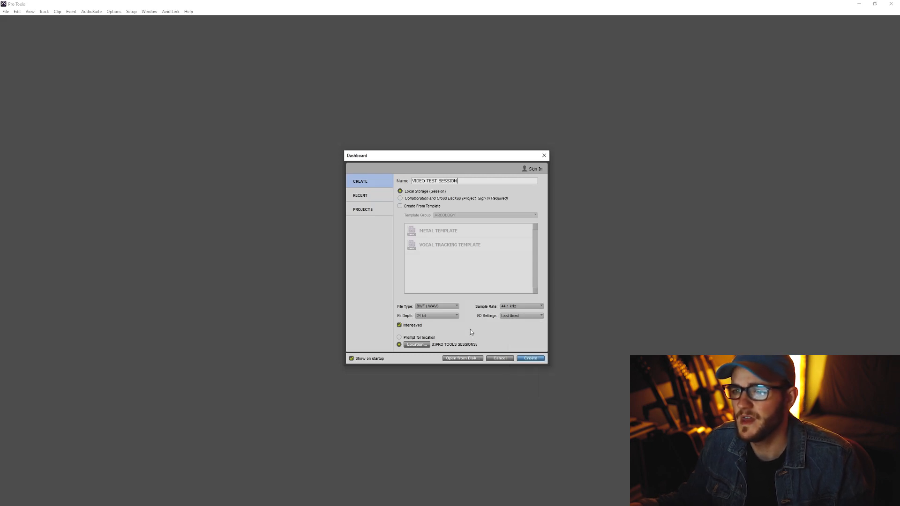
Step: Browse the PRO TOOLS SESSIONS folder used as the session's storage location, leaving without choosing another folder
{"action": "left_click", "coordinate": [416, 346]}
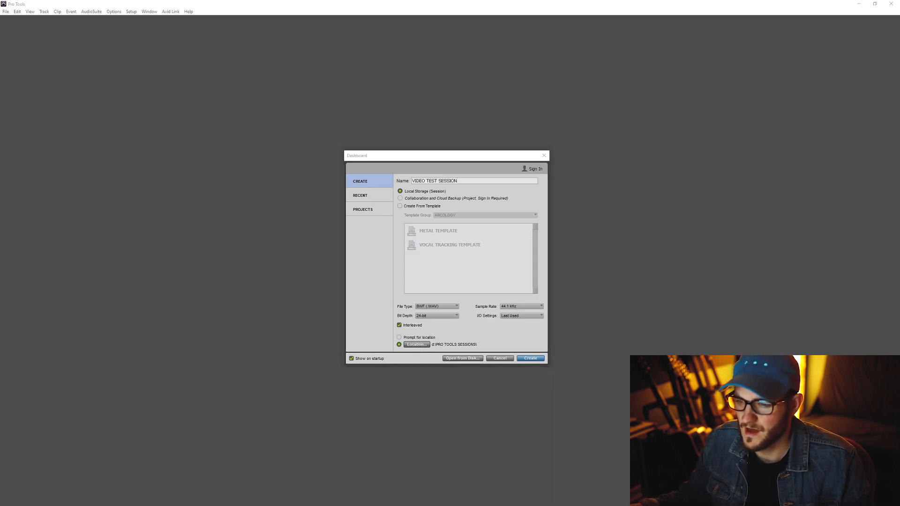
{"action": "left_click_drag", "start_coordinate": [289, 188], "coordinate": [218, 199]}
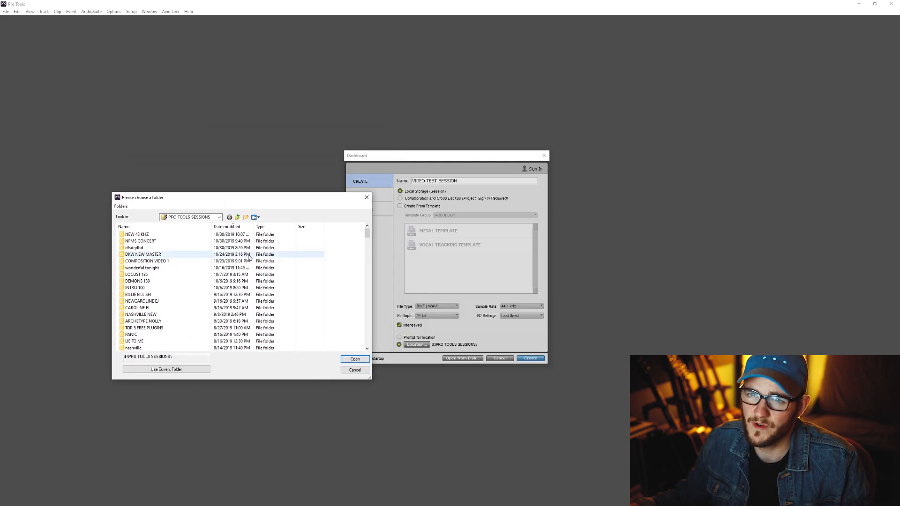
{"action": "mouse_move", "coordinate": [366, 236]}
{"action": "left_mouse_down"}
{"action": "mouse_move", "coordinate": [371, 360]}
{"action": "mouse_move", "coordinate": [381, 229]}
{"action": "left_mouse_up"}
{"action": "left_click", "coordinate": [367, 198]}
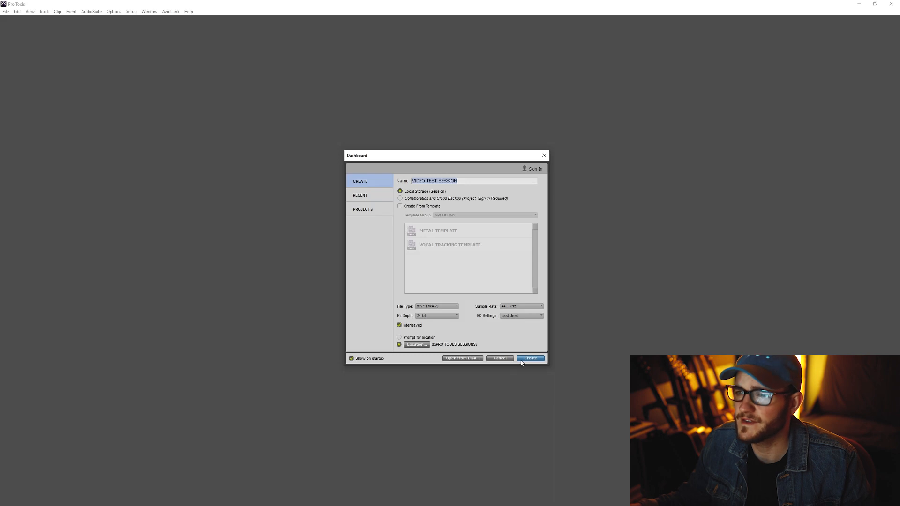
Step: Create the session and clear the workspace by maximizing the Edit window and closing Beat Detective
{"action": "left_click", "coordinate": [499, 358]}
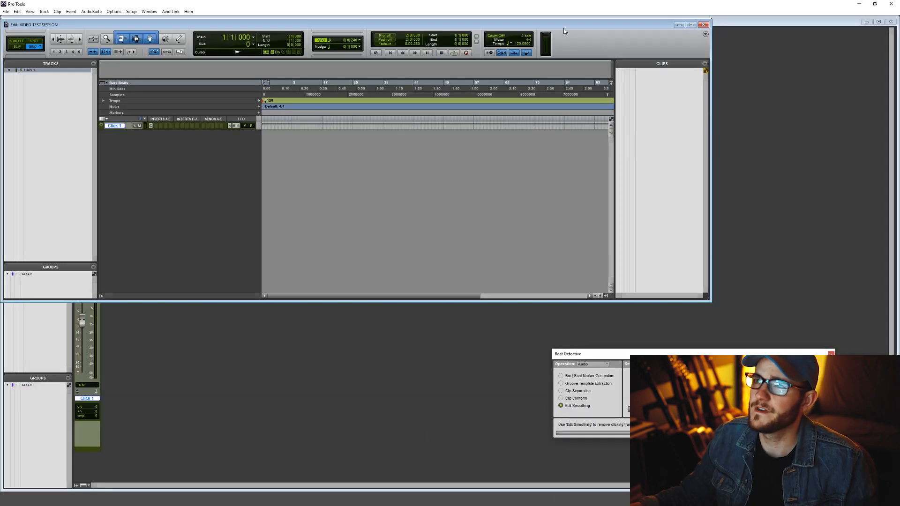
{"action": "double_click", "coordinate": [564, 23]}
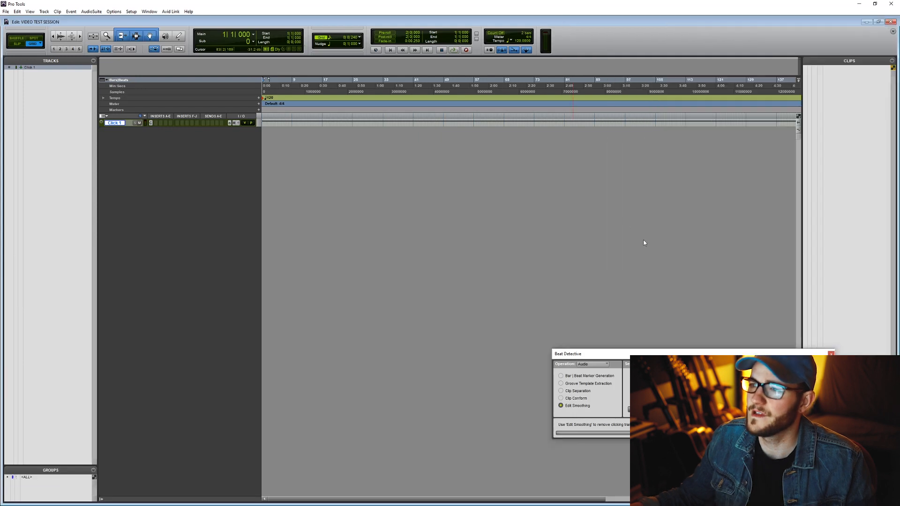
{"action": "left_click", "coordinate": [830, 354]}
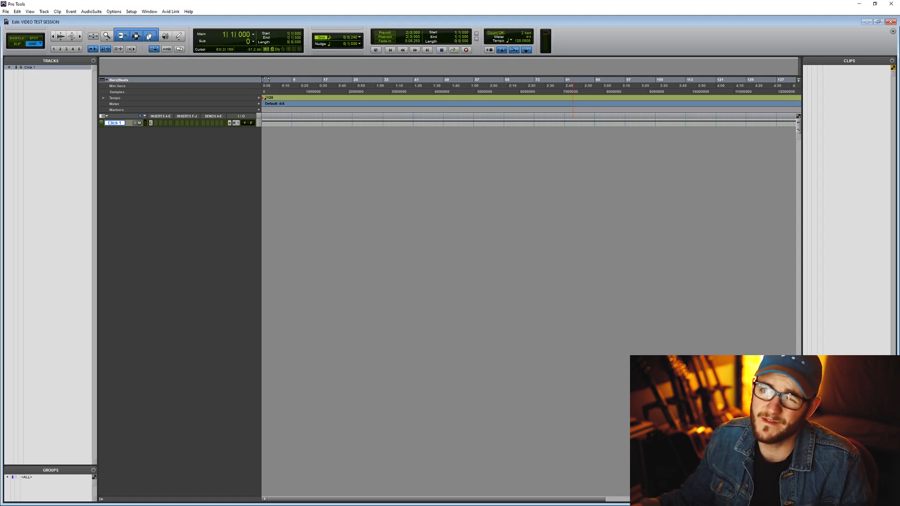
Step: Review the playback engine device choices and the H/W buffer size options in the Playback Engine settings
{"action": "left_click", "coordinate": [132, 13]}
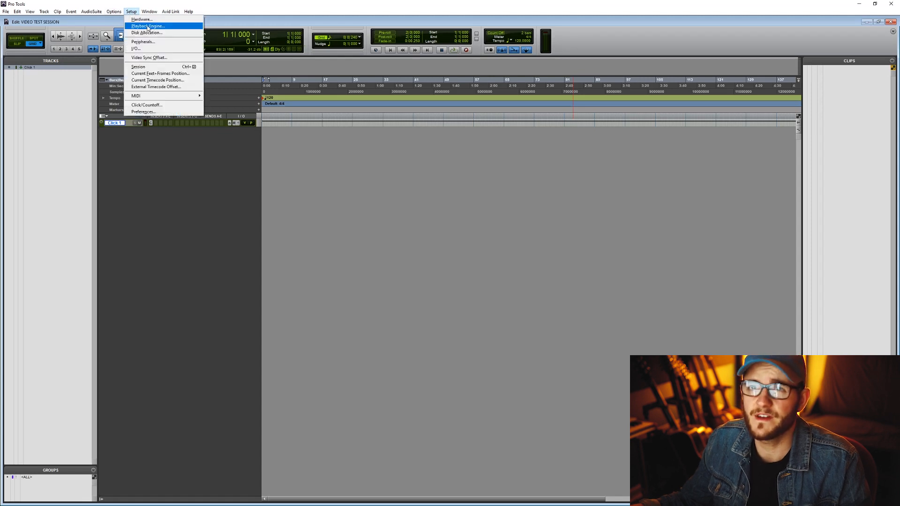
{"action": "left_click", "coordinate": [148, 26]}
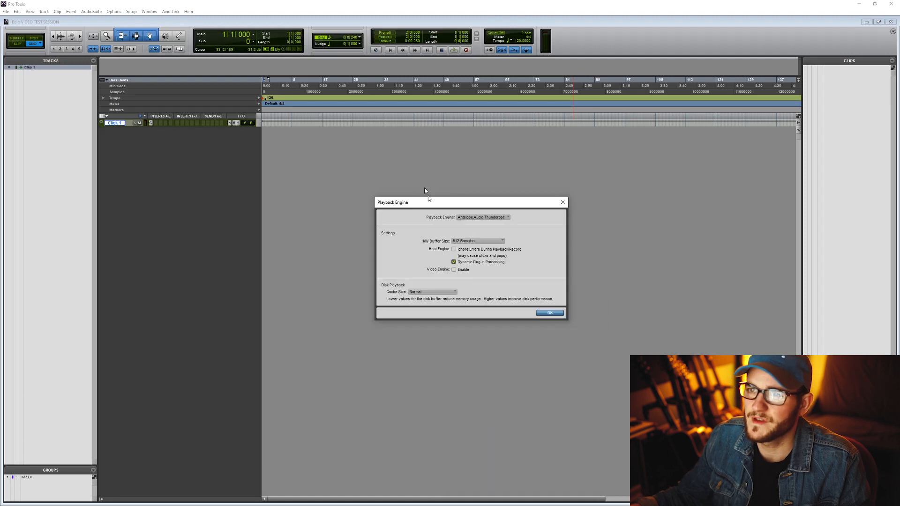
{"action": "left_click_drag", "start_coordinate": [365, 155], "coordinate": [381, 206]}
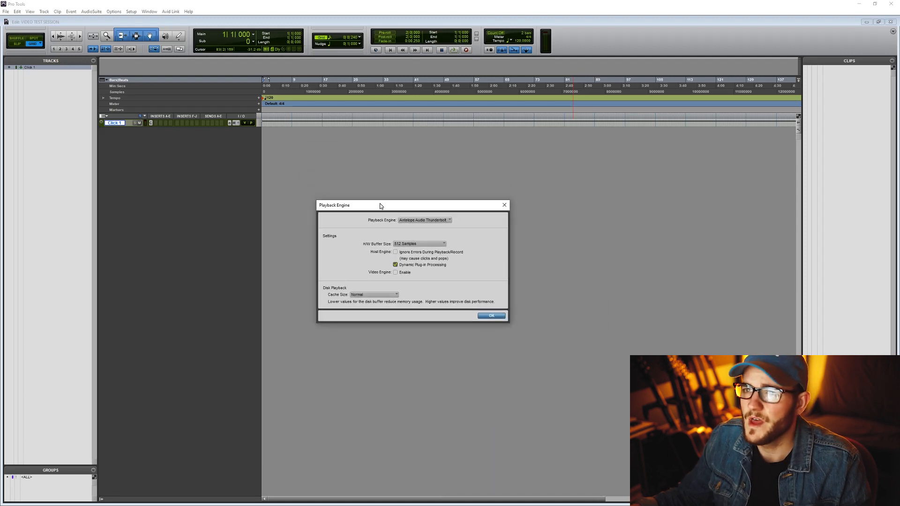
{"action": "left_click", "coordinate": [438, 220]}
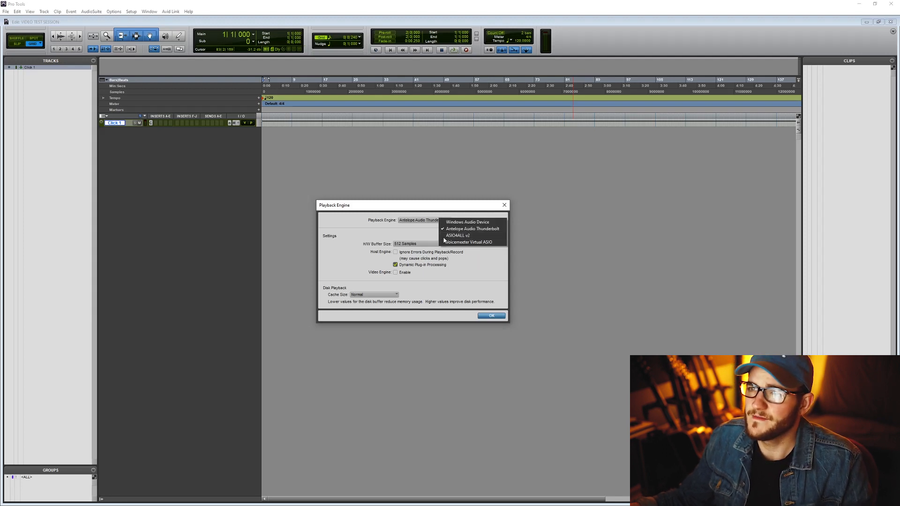
{"action": "left_click", "coordinate": [367, 231]}
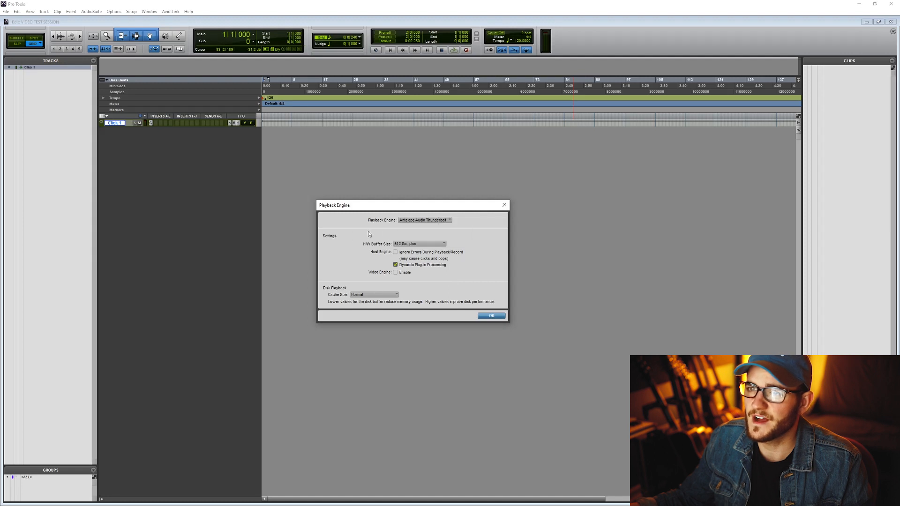
{"action": "left_click", "coordinate": [417, 245]}
{"action": "left_click", "coordinate": [404, 246]}
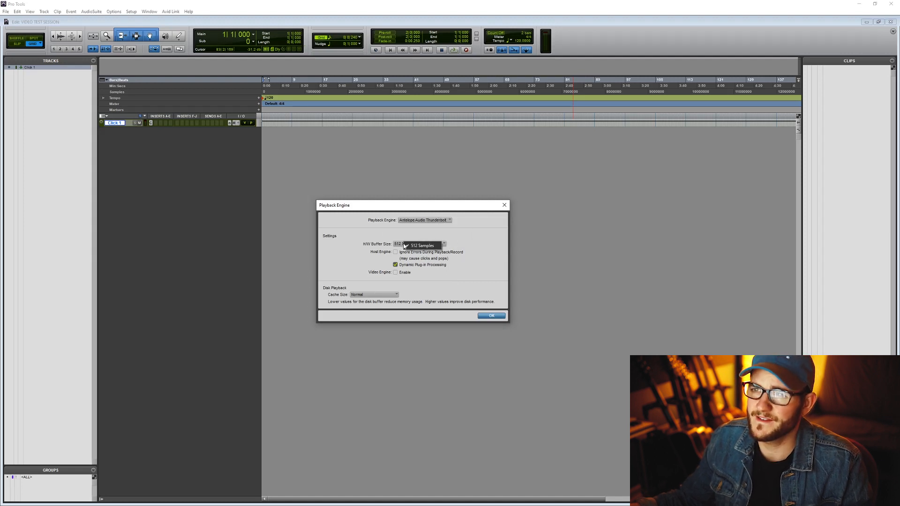
{"action": "left_click", "coordinate": [474, 237]}
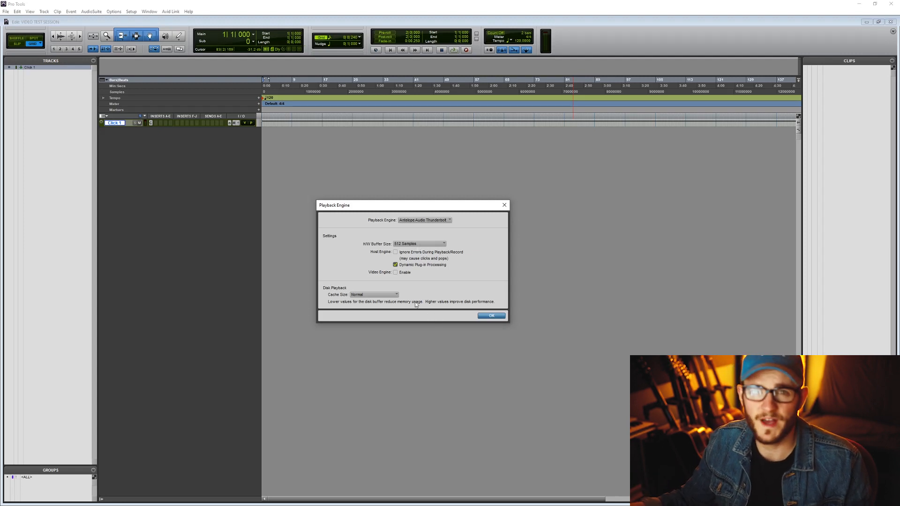
{"action": "left_click", "coordinate": [499, 317]}
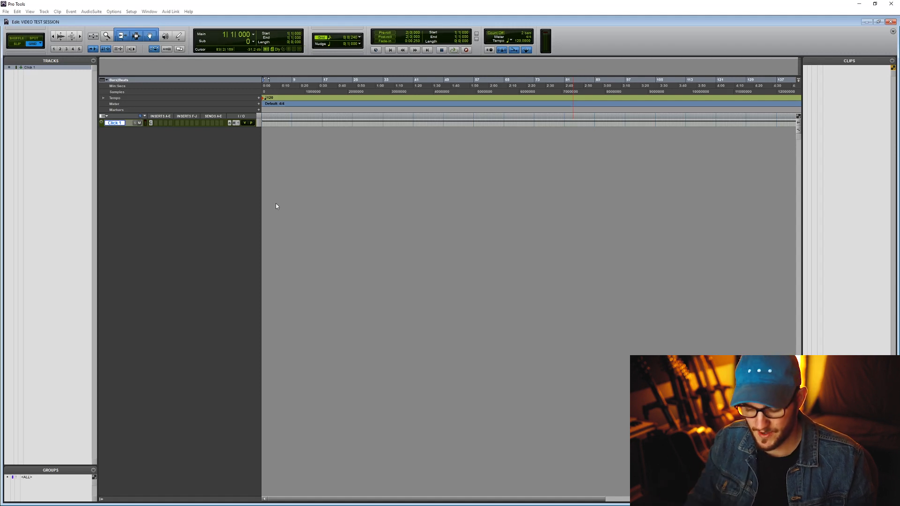
Step: Start a new tracks setup with four mono audio tracks in samples
{"action": "key", "text": "ctrl+shift+n"}
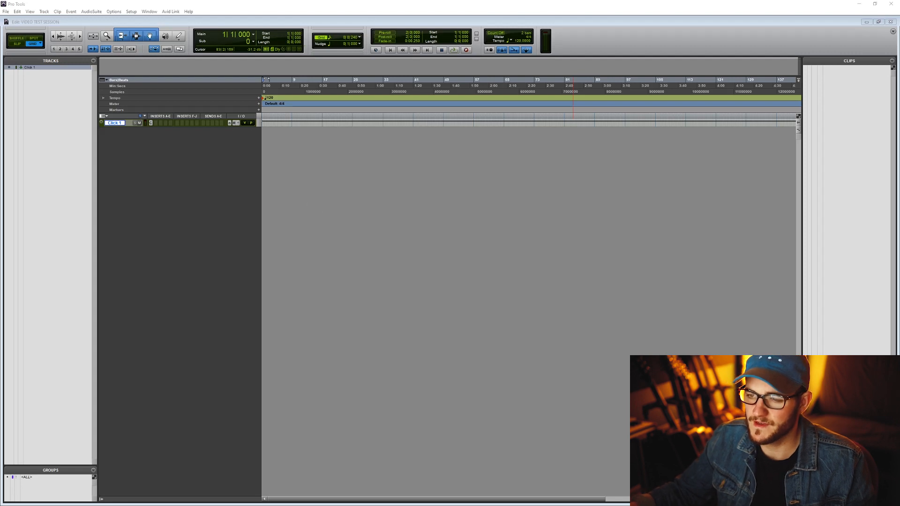
{"action": "left_click_drag", "start_coordinate": [510, 443], "coordinate": [408, 242]}
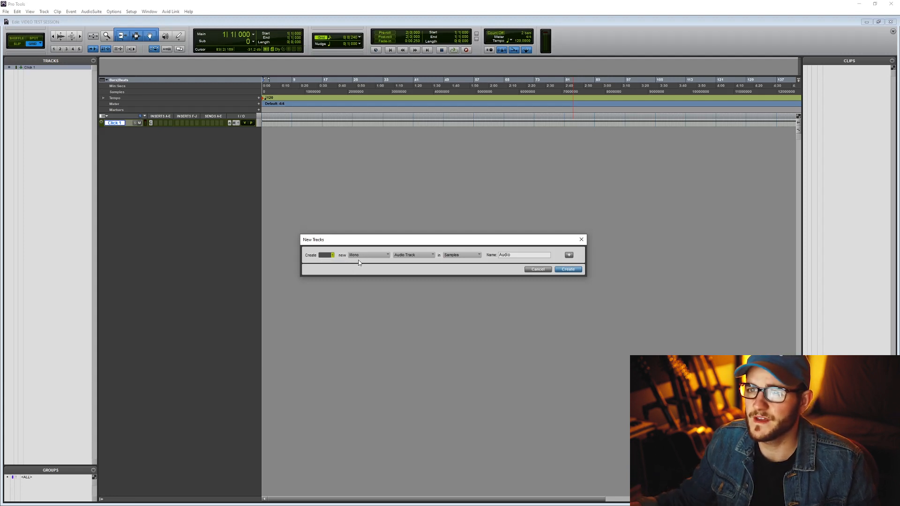
{"action": "type", "text": "4"}
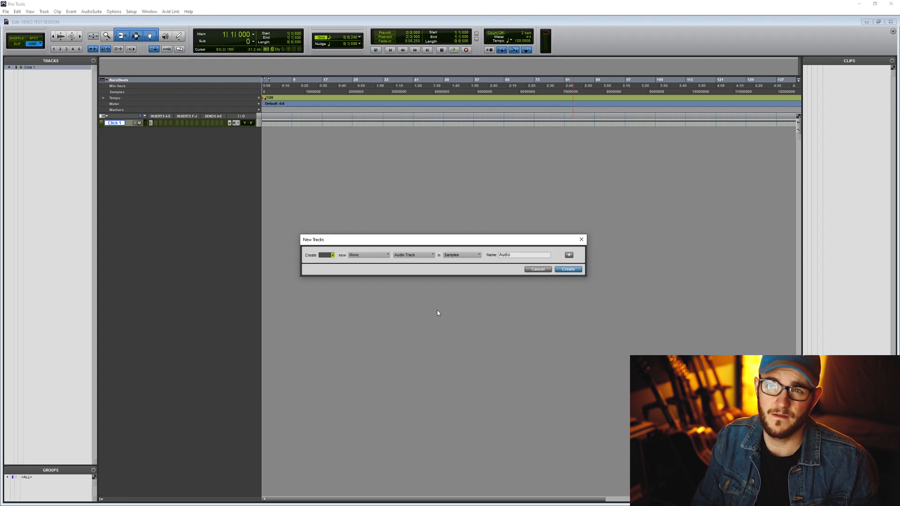
Step: Add a second entry to the new tracks setup for a stereo instrument track in ticks
{"action": "key", "text": "ctrl+shift+Down"}
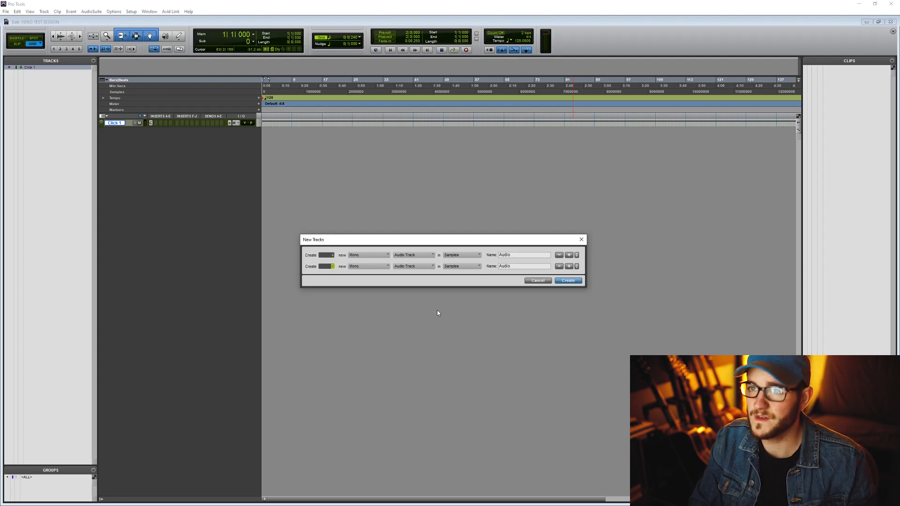
{"action": "left_click", "coordinate": [418, 266]}
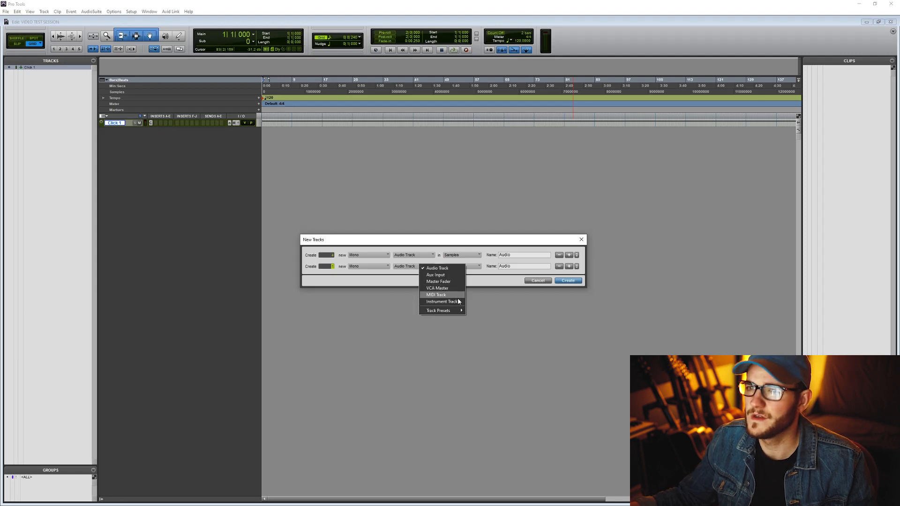
{"action": "left_click", "coordinate": [432, 299]}
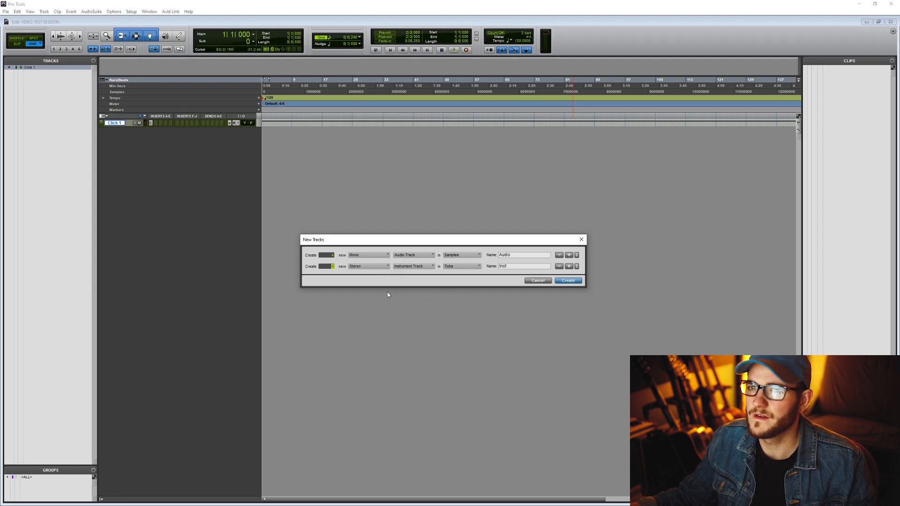
Step: Add a stereo master fader as the third entry and create all the configured tracks
{"action": "key", "text": "ctrl+shift+Down"}
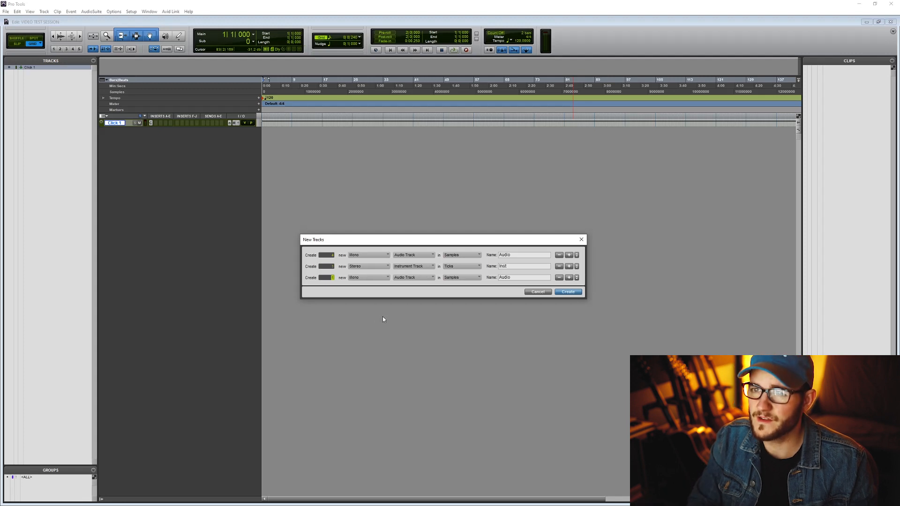
{"action": "key", "text": "ctrl+Down"}
{"action": "key", "text": "ctrl+Down"}
{"action": "key", "text": "ctrl+Down"}
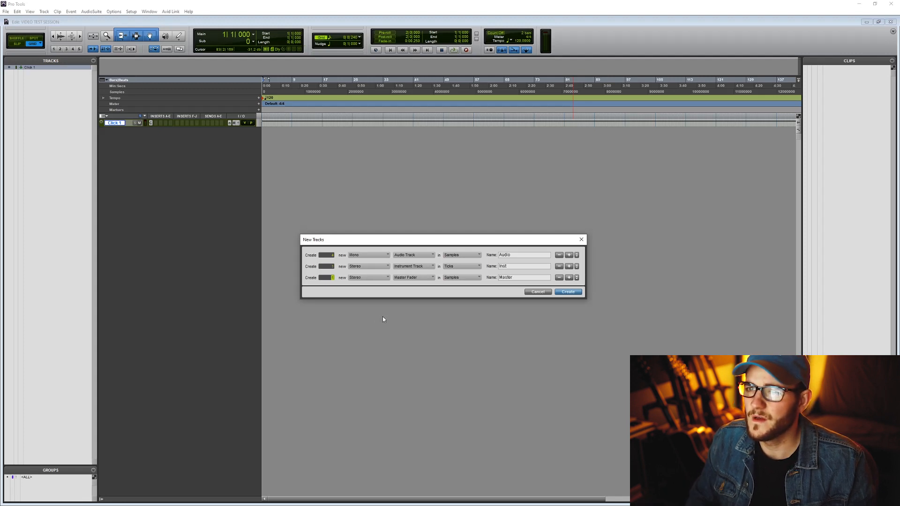
{"action": "key", "text": "ctrl+Down"}
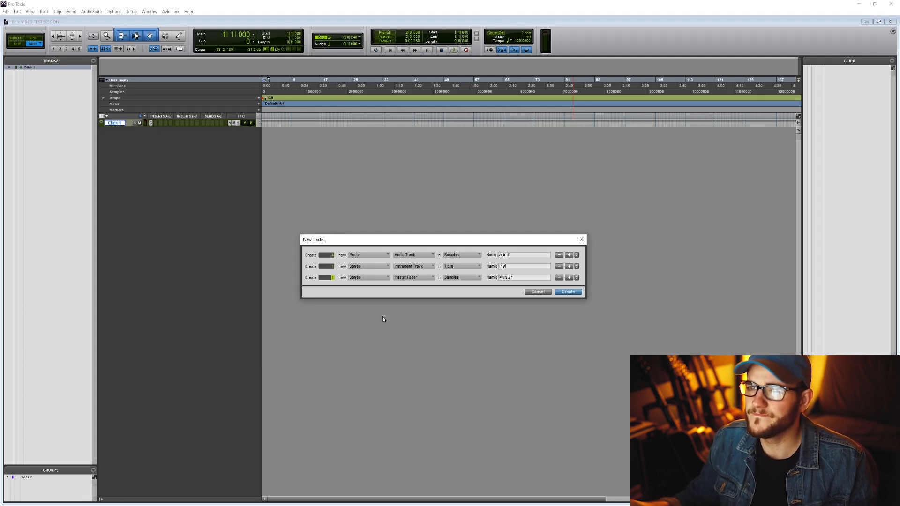
{"action": "left_click", "coordinate": [571, 292]}
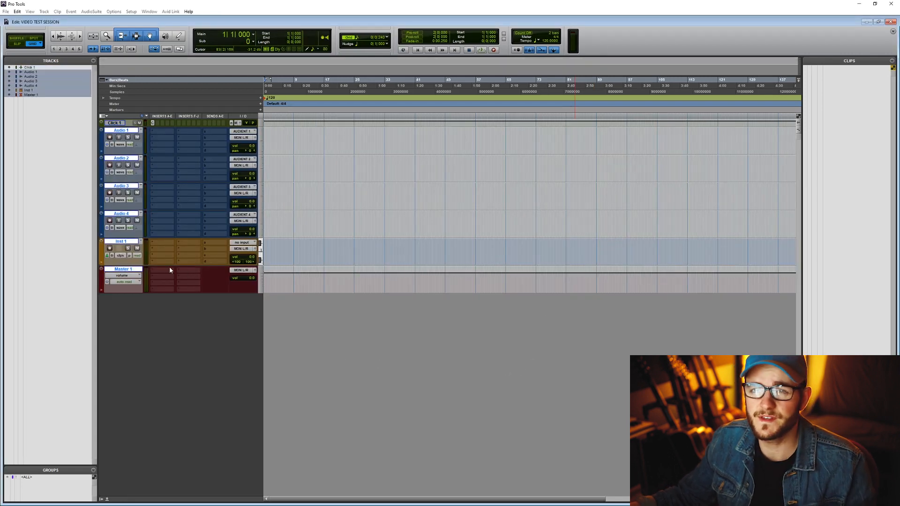
Step: Rename the first two audio tracks GTR L and GTR R
{"action": "double_click", "coordinate": [122, 131]}
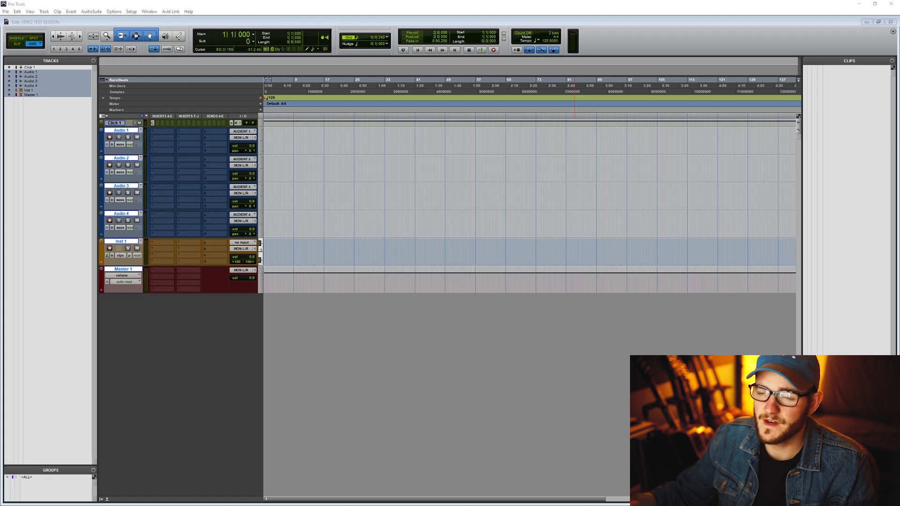
{"action": "left_click_drag", "start_coordinate": [525, 497], "coordinate": [438, 248]}
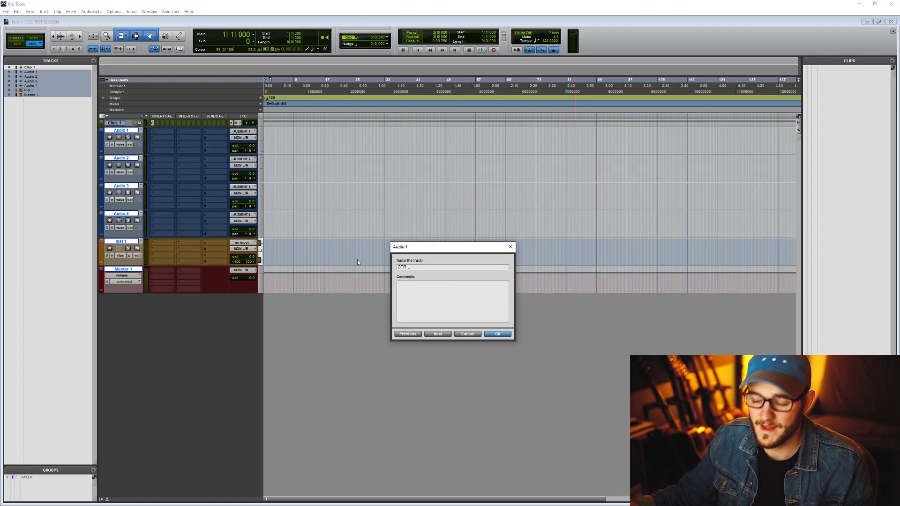
{"action": "key", "text": "ctrl+Right"}
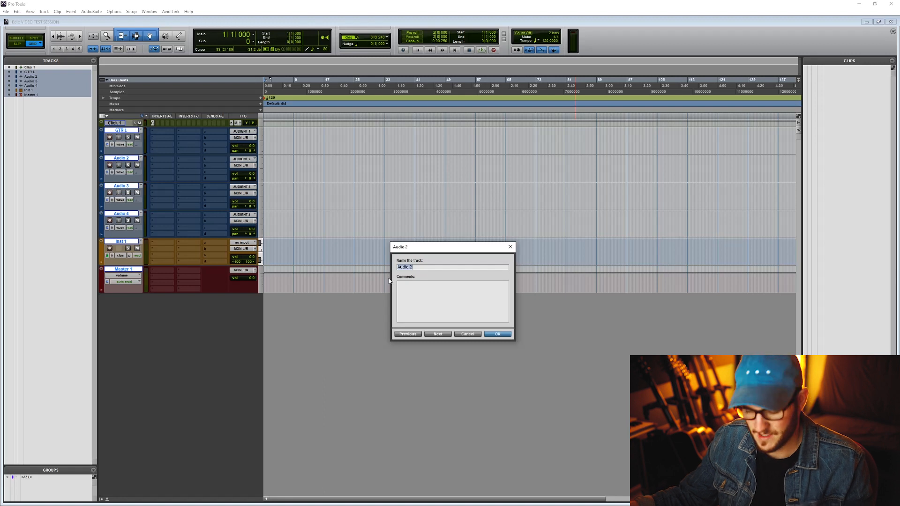
{"action": "type", "text": "GTR R"}
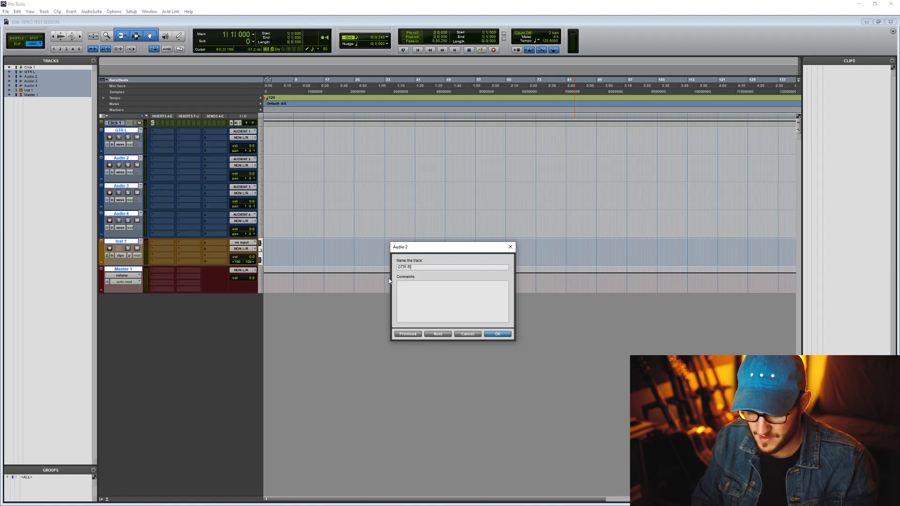
{"action": "key", "text": "ctrl+Right"}
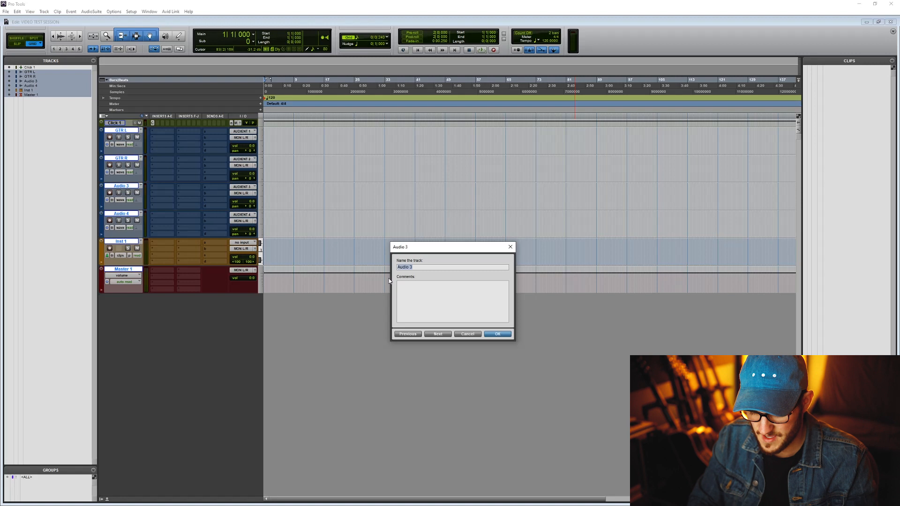
Step: Rename the third audio track BASS, the fourth VOCALS, and the instrument track DRUMS
{"action": "type", "text": "BASS"}
{"action": "key", "text": "ctrl+Right"}
{"action": "type", "text": "V"}
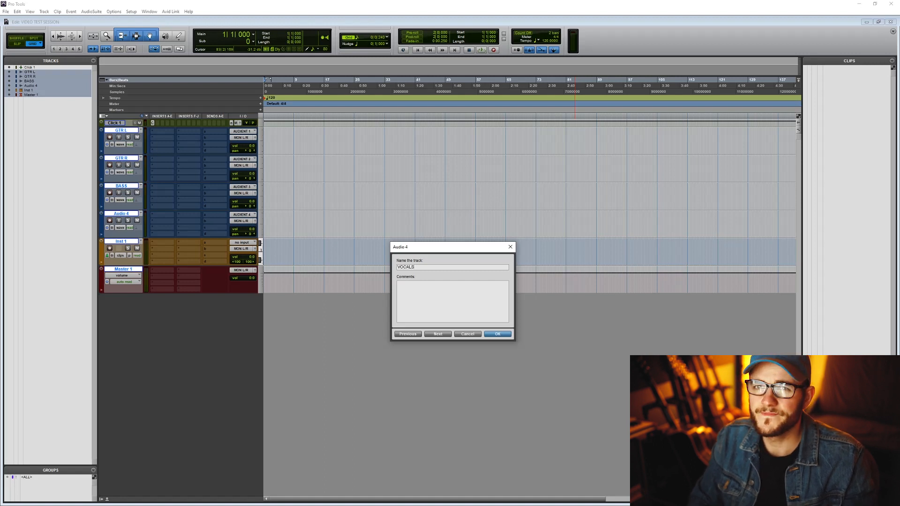
{"action": "type", "text": "OCALS"}
{"action": "key", "text": "ctrl+Right"}
{"action": "type", "text": "D"}
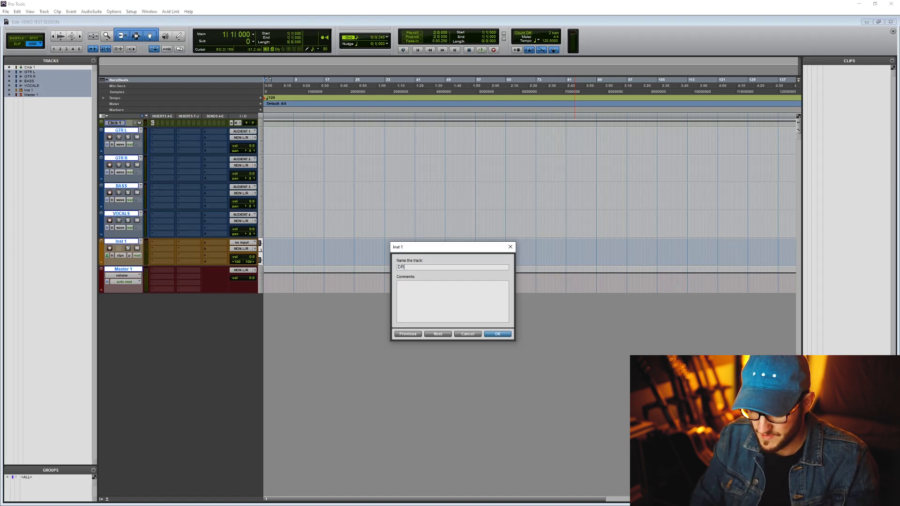
{"action": "key", "text": "Return"}
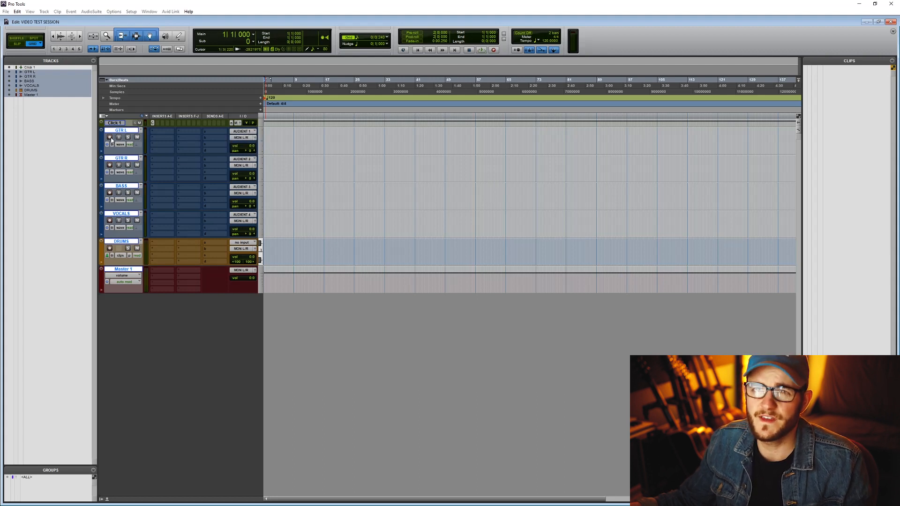
Step: Set the GTR L track's input to AUDIENT 1 (Mono) and switch its record arming on and off to check the signal
{"action": "left_click", "coordinate": [240, 132]}
{"action": "mouse_move", "coordinate": [265, 153]}
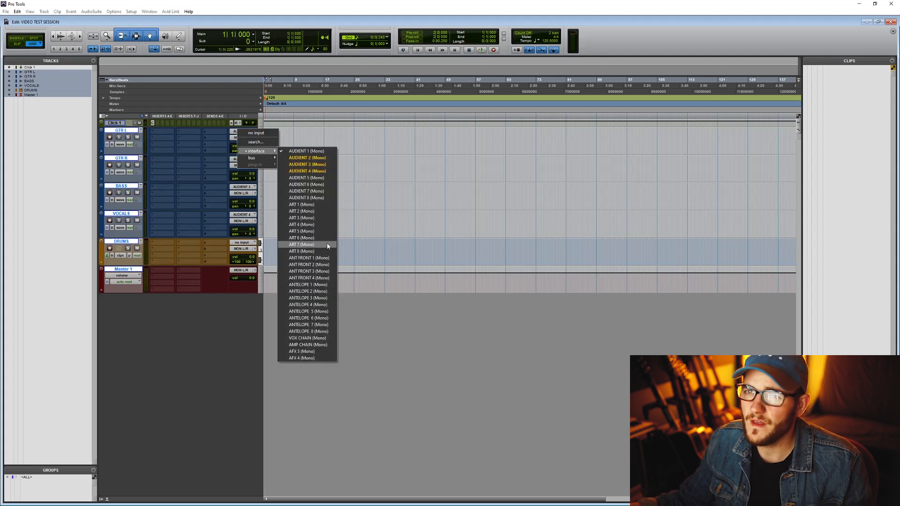
{"action": "left_click", "coordinate": [315, 152]}
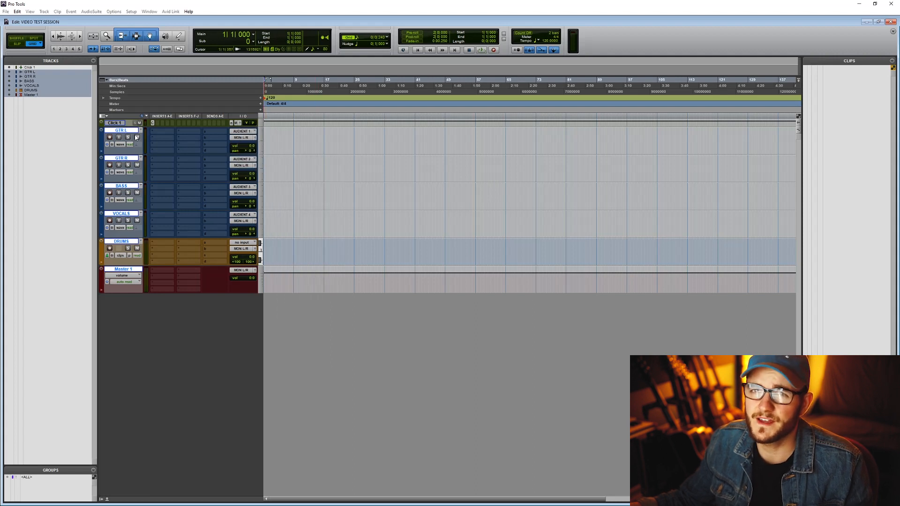
{"action": "left_click", "coordinate": [110, 138]}
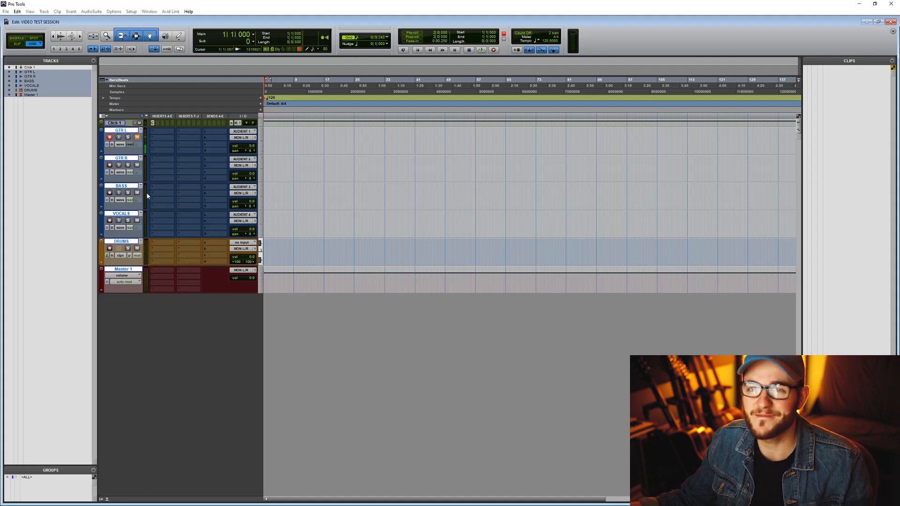
{"action": "left_click", "coordinate": [110, 139]}
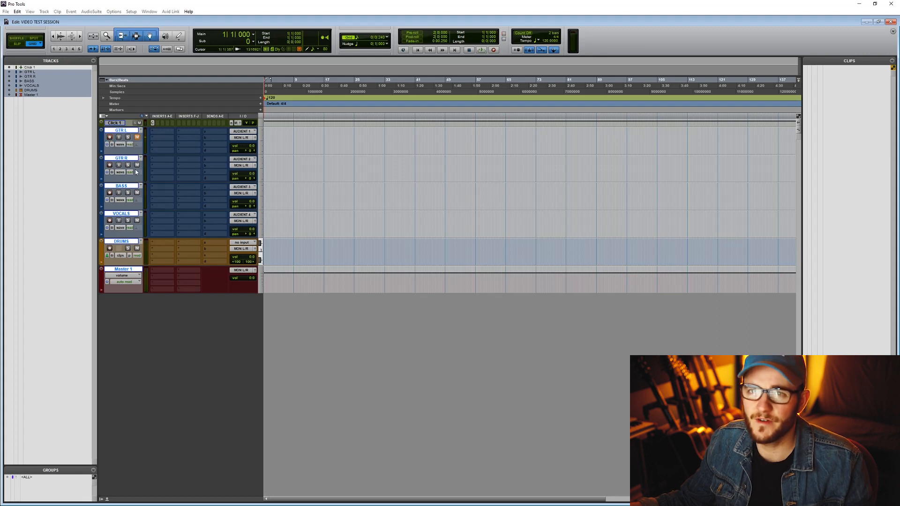
Step: Set the GTR R track's input to interface channel ART 1 (Mono)
{"action": "left_click", "coordinate": [242, 159]}
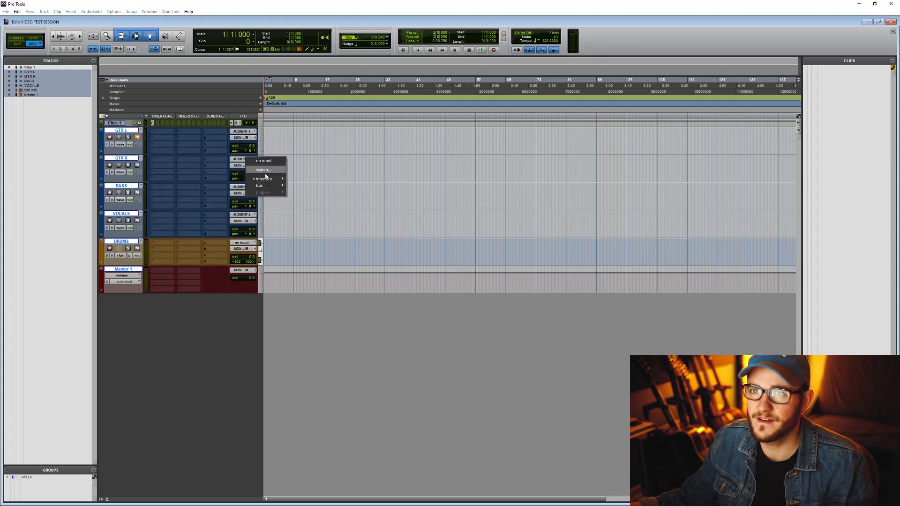
{"action": "mouse_move", "coordinate": [282, 180]}
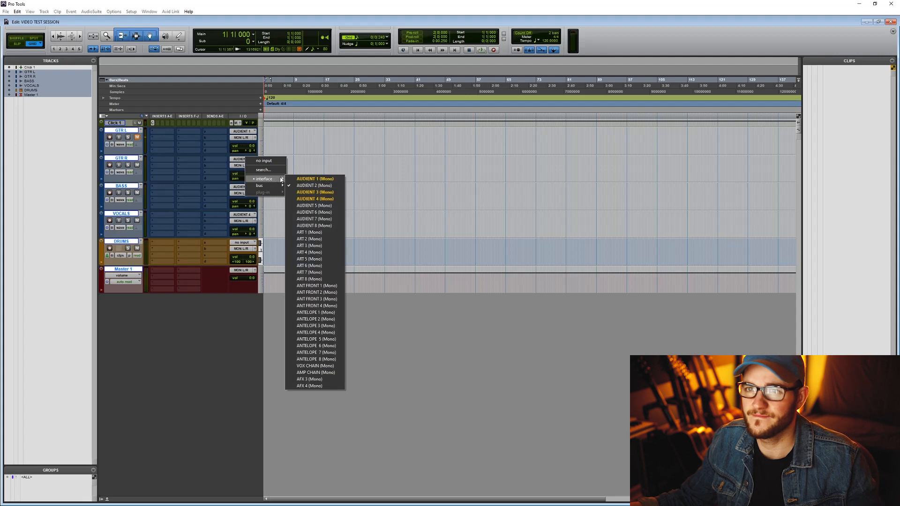
{"action": "left_click", "coordinate": [328, 233]}
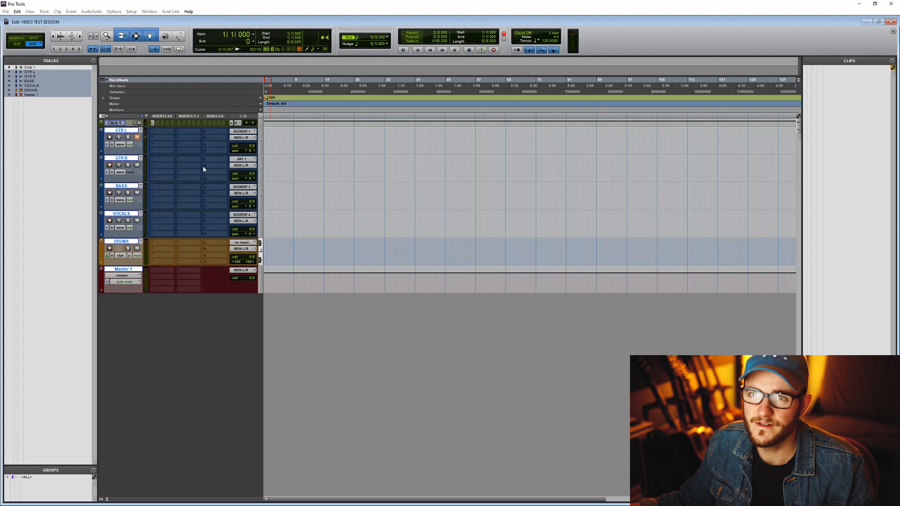
Step: Record a short test take on the armed GTR R track and delete its clip from the timeline
{"action": "key", "text": "space"}
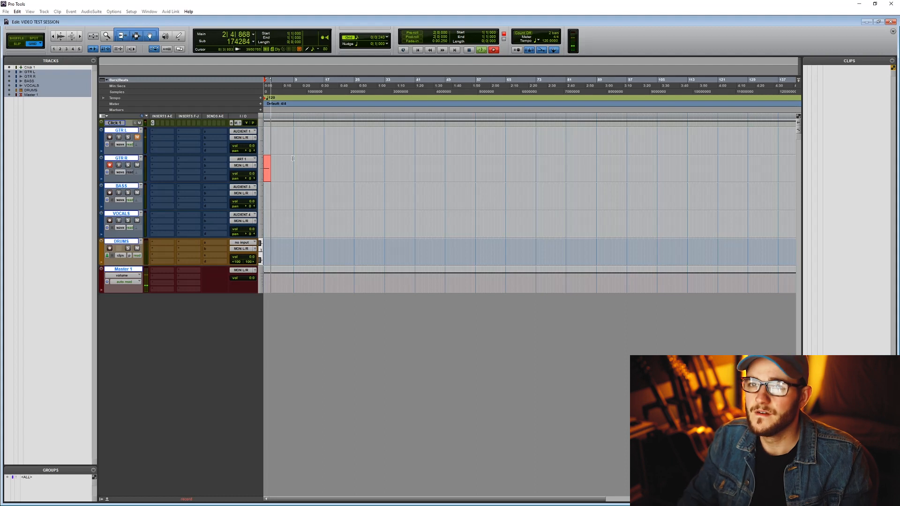
{"action": "key", "text": "space"}
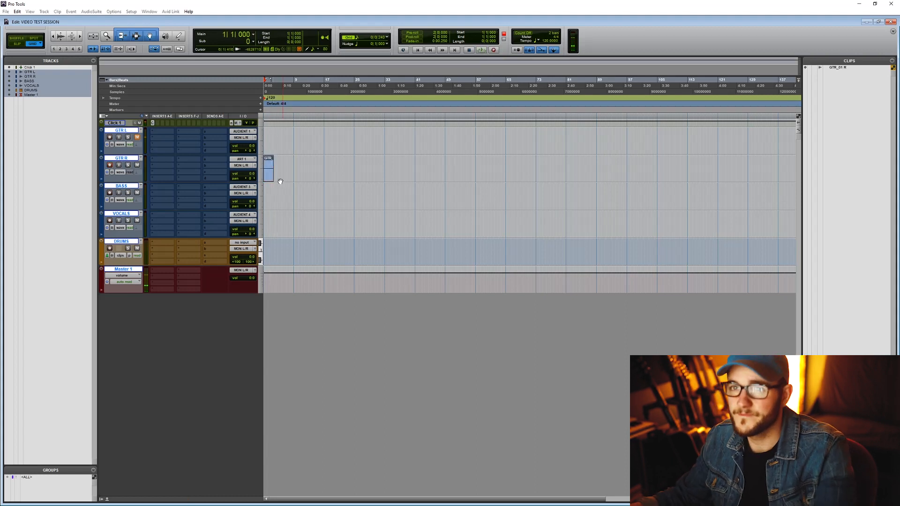
{"action": "left_click", "coordinate": [271, 173]}
{"action": "key", "text": "Delete"}
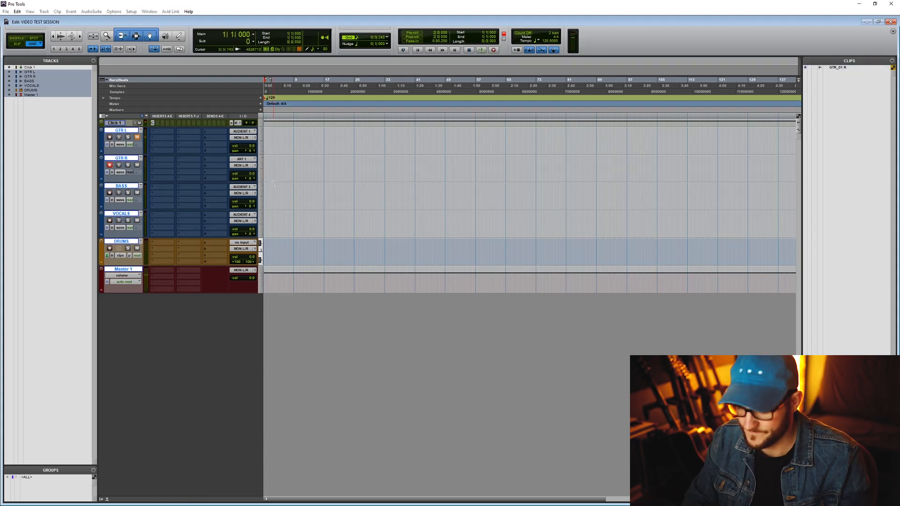